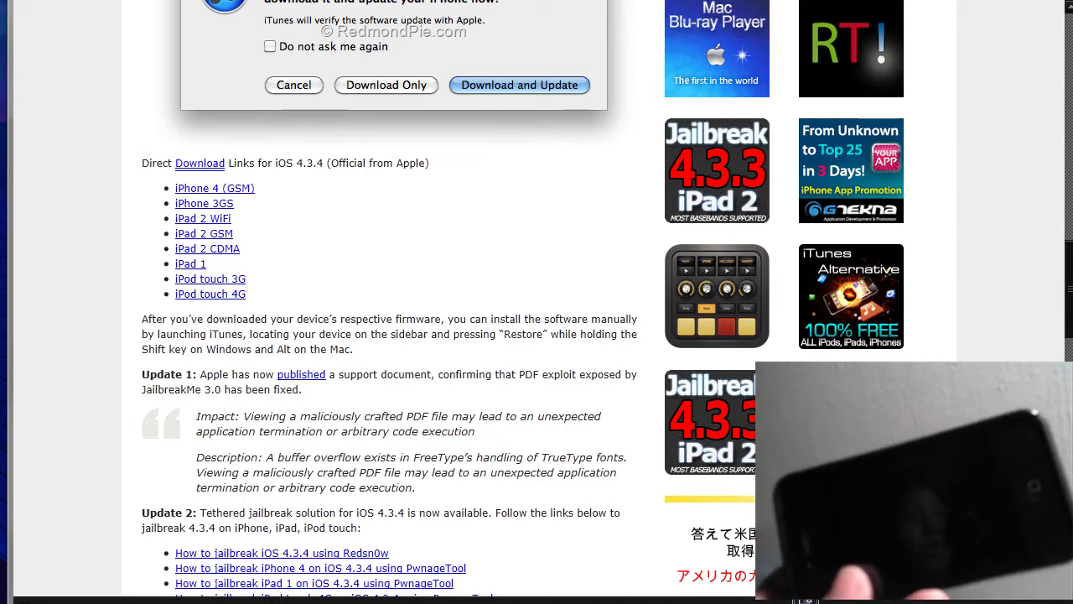
Go to Redmond Pie's iOS 4.3.5 jailbreak tutorial
scroll(427, 508, "up", 5)
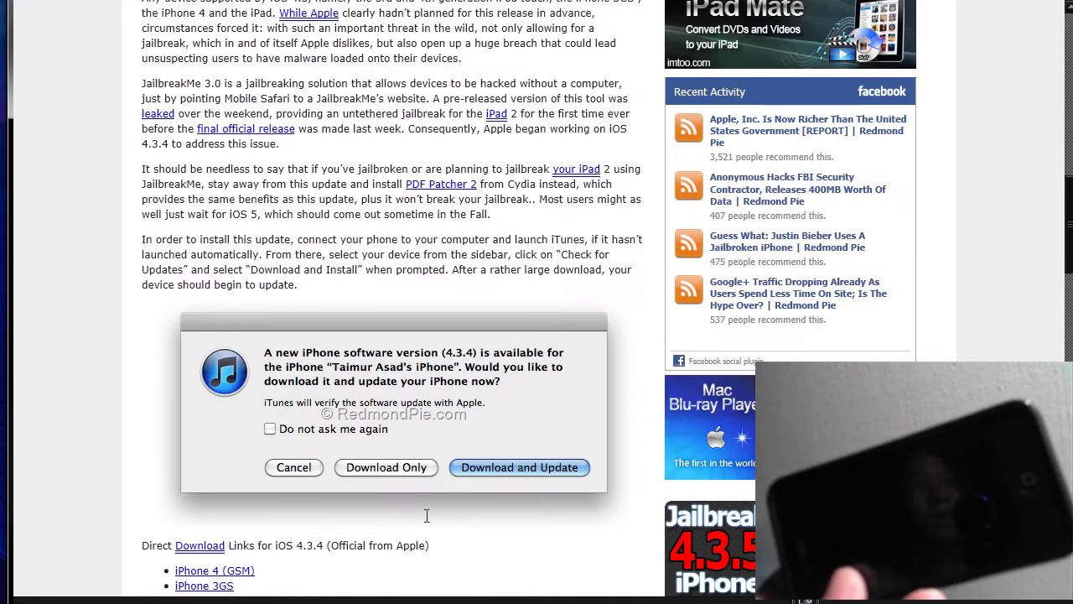
scroll(427, 528, "down", 5)
key("alt+Left")
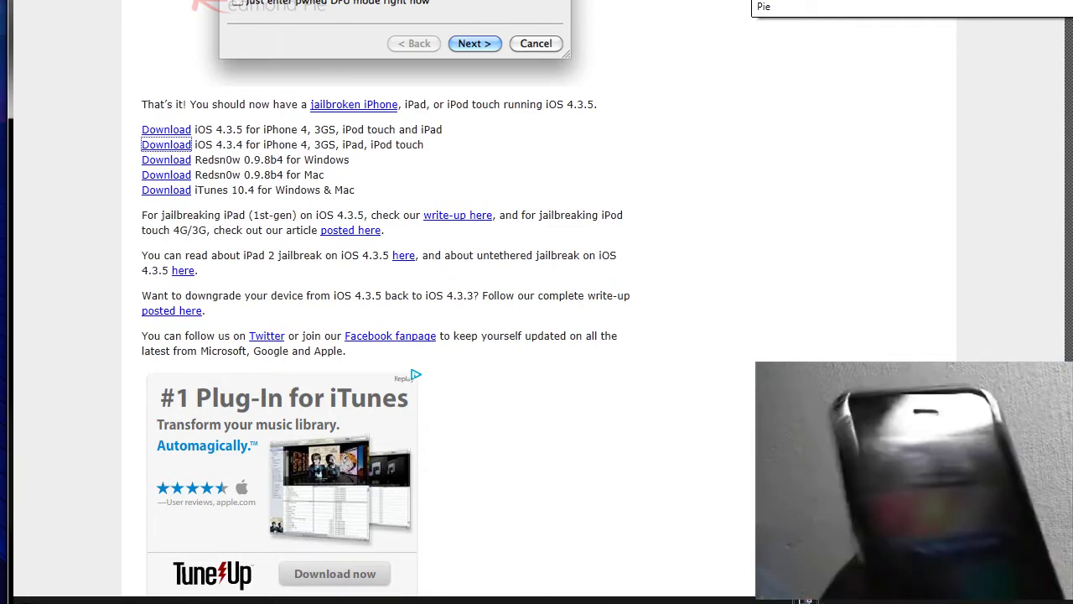
Read through the tutorial's redsn0w Steps 3–7 to the firmware, Redsn0w and iTunes 10.4 download links
scroll(764, 150, "up", 15)
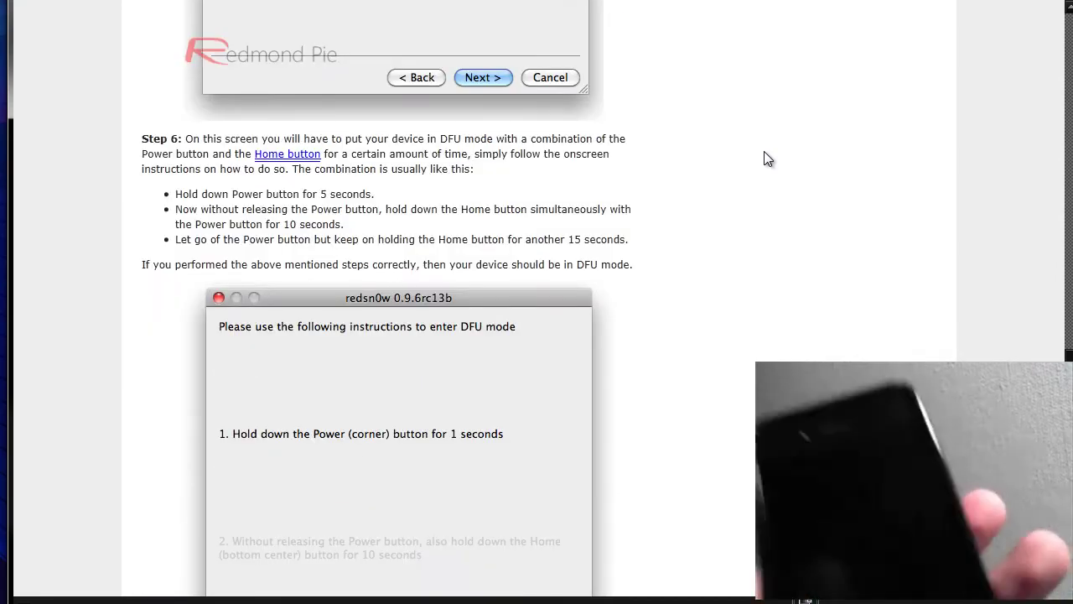
scroll(765, 152, "up", 5)
scroll(764, 151, "up", 14)
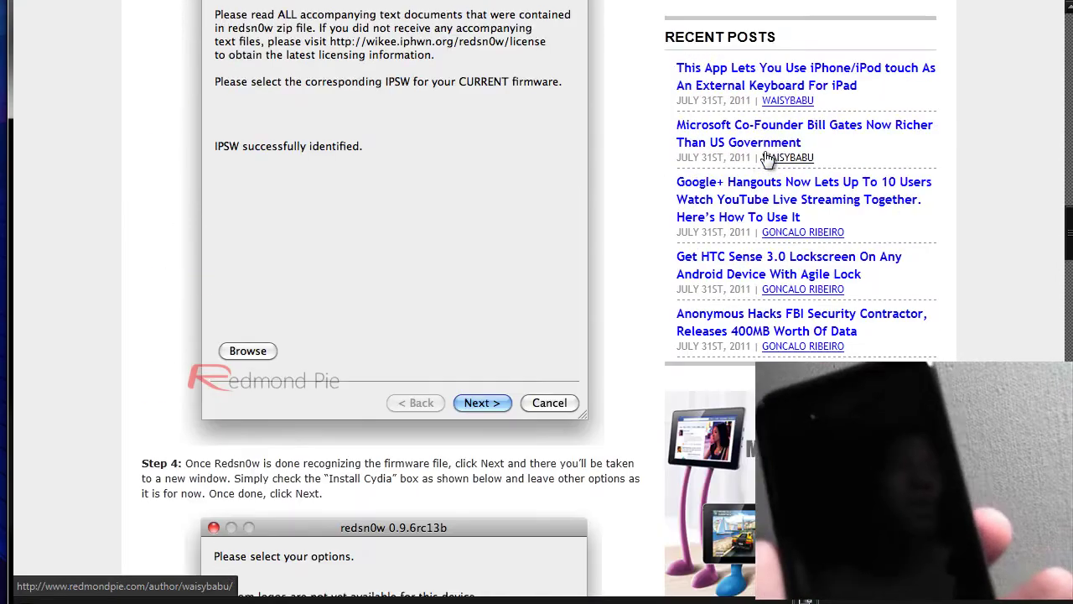
scroll(772, 156, "down", 10)
scroll(775, 159, "down", 10)
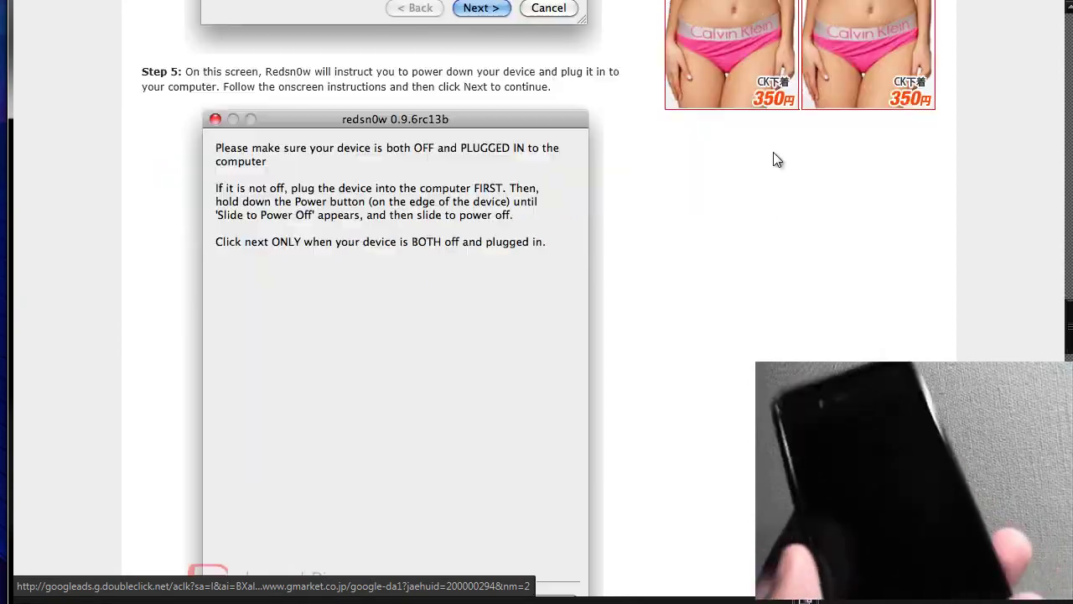
scroll(869, 98, "down", 1)
scroll(251, 173, "up", 15)
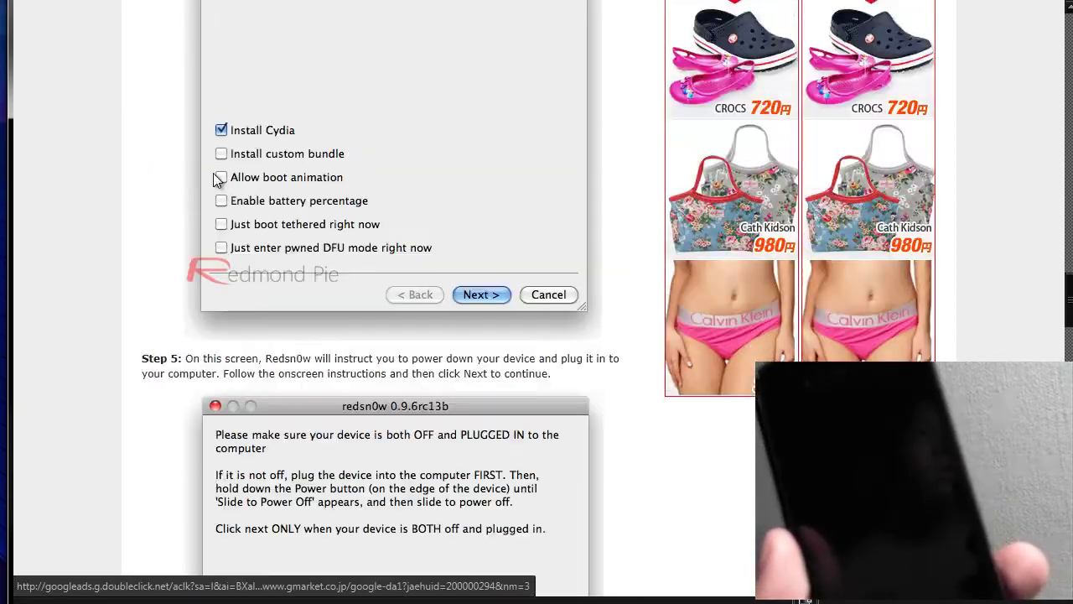
scroll(413, 240, "up", 20)
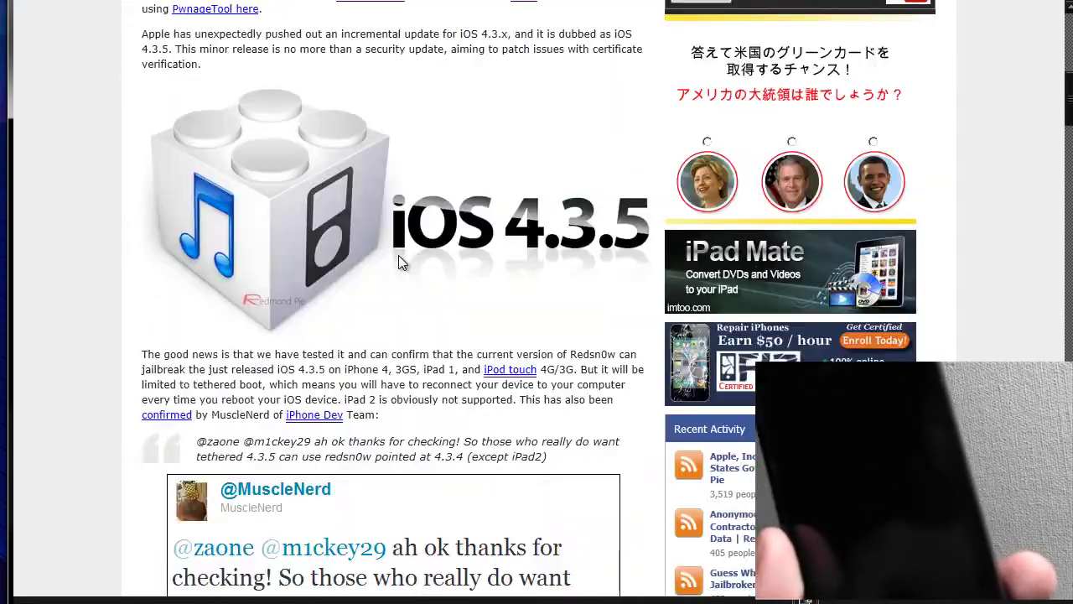
scroll(363, 279, "down", 3)
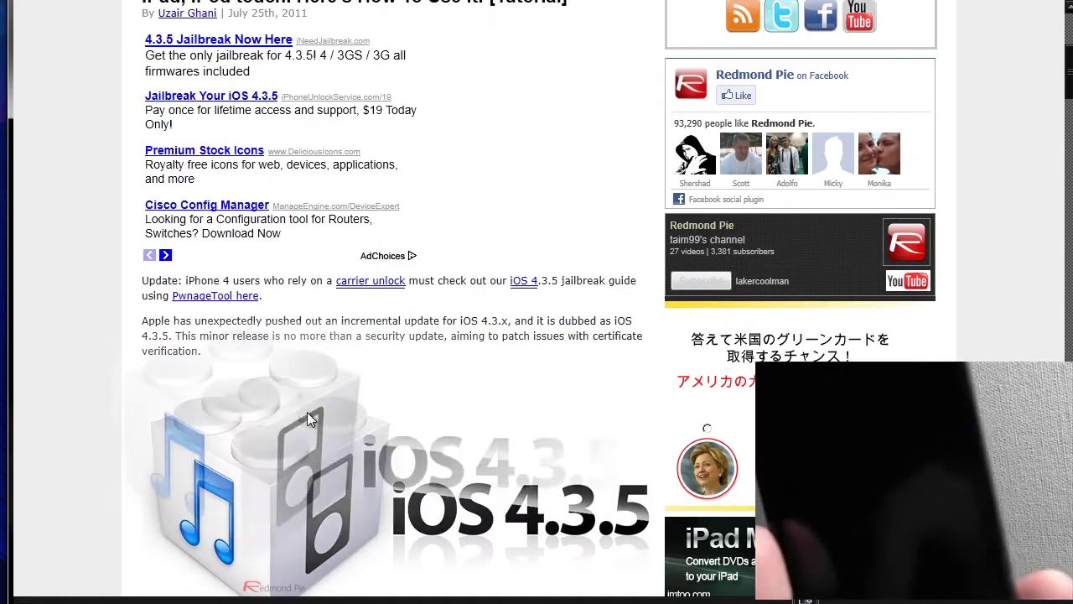
scroll(310, 413, "down", 5)
scroll(317, 419, "down", 20)
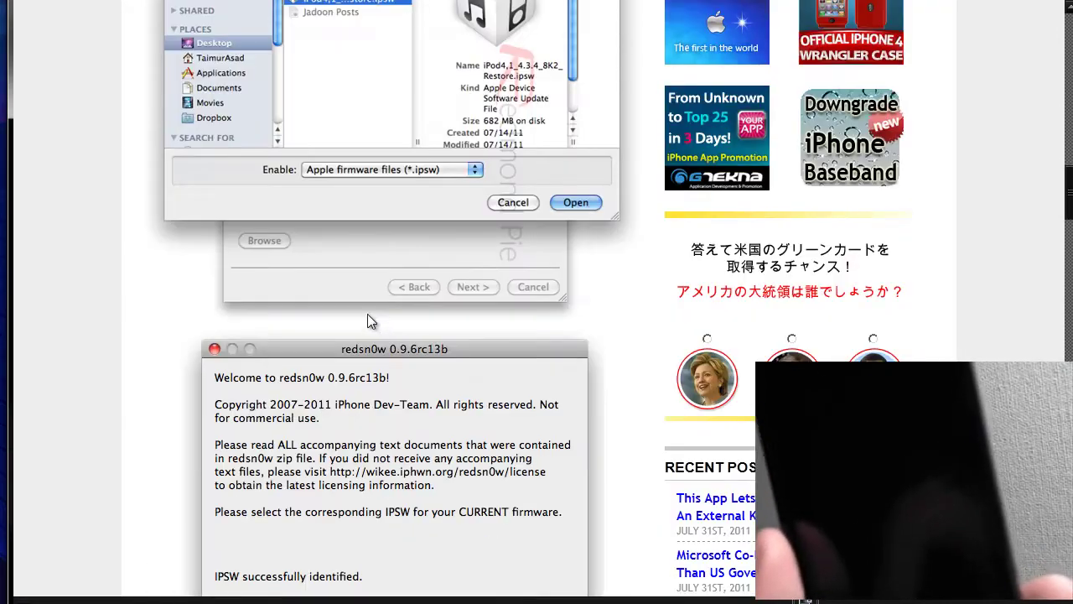
scroll(402, 317, "down", 4)
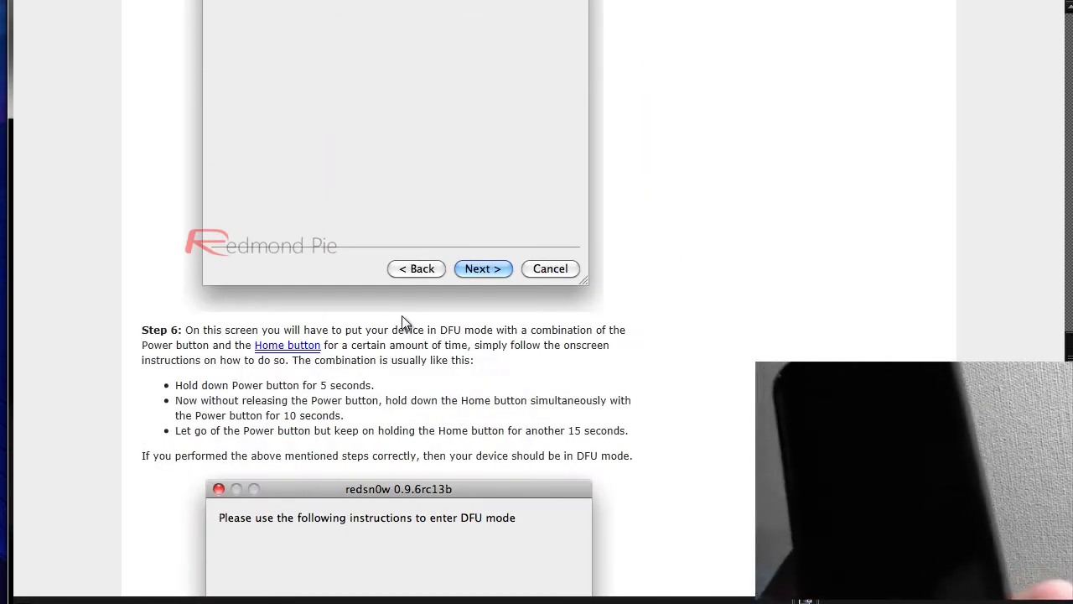
scroll(402, 314, "down", 20)
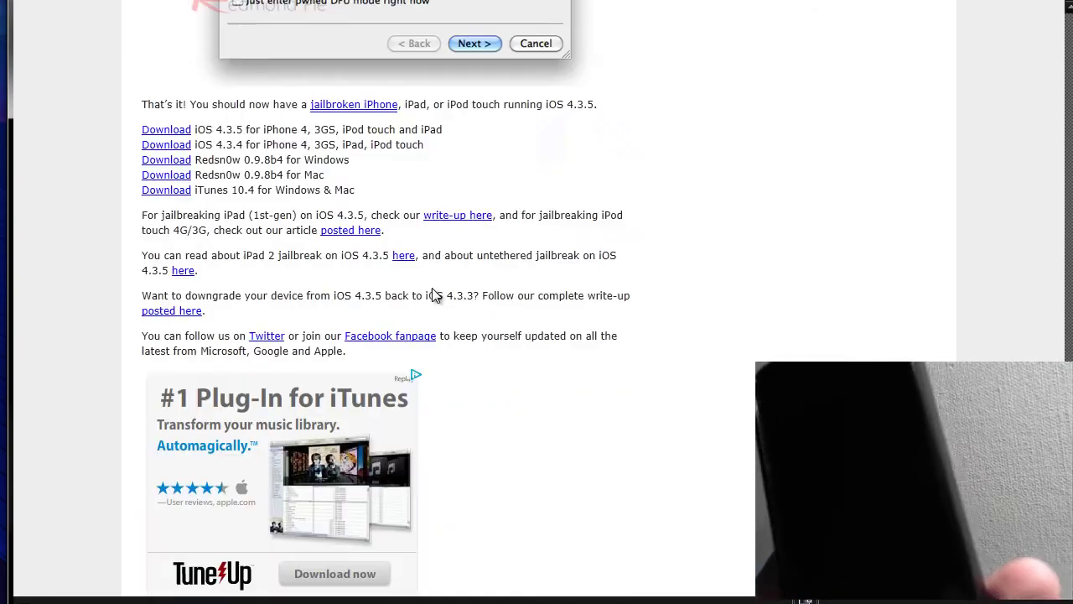
Return to the iOS 4.3.4 update article and find its direct download links
scroll(432, 289, "up", 3)
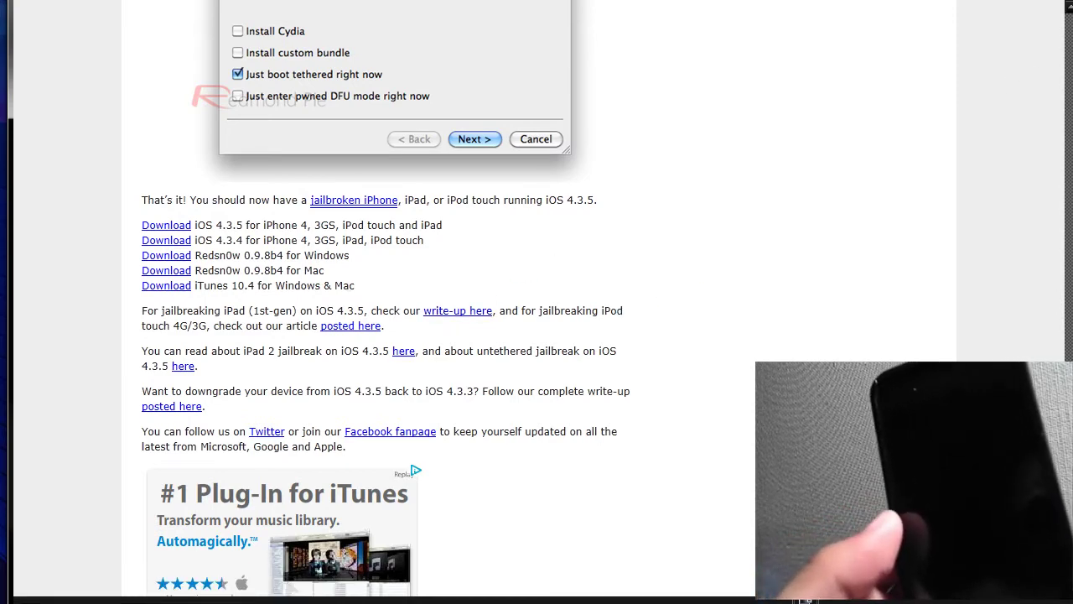
key("alt+Left")
scroll(734, 69, "down", 1)
scroll(469, 211, "up", 4)
scroll(328, 386, "down", 2)
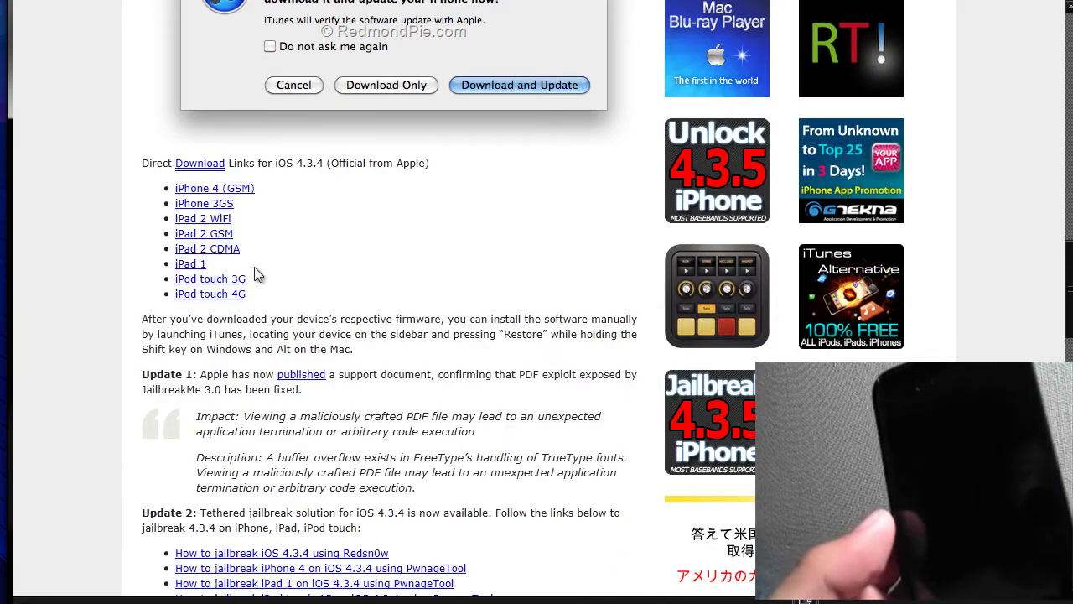
Close the translation ad popup and open the iOS 4.3.4 firmware download page
mouse_move(159, 192)
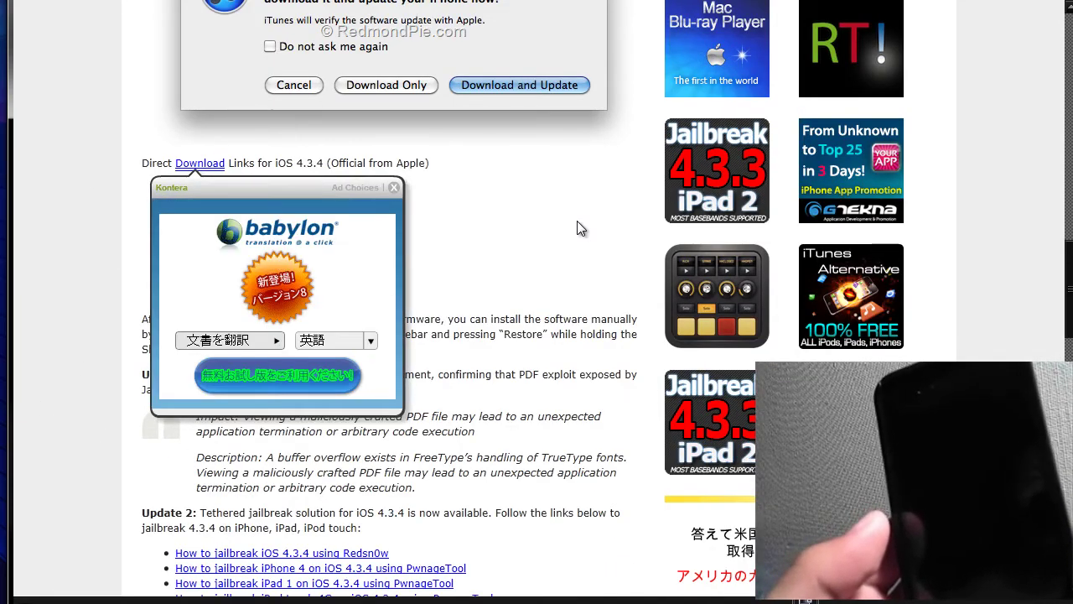
left_click(394, 190)
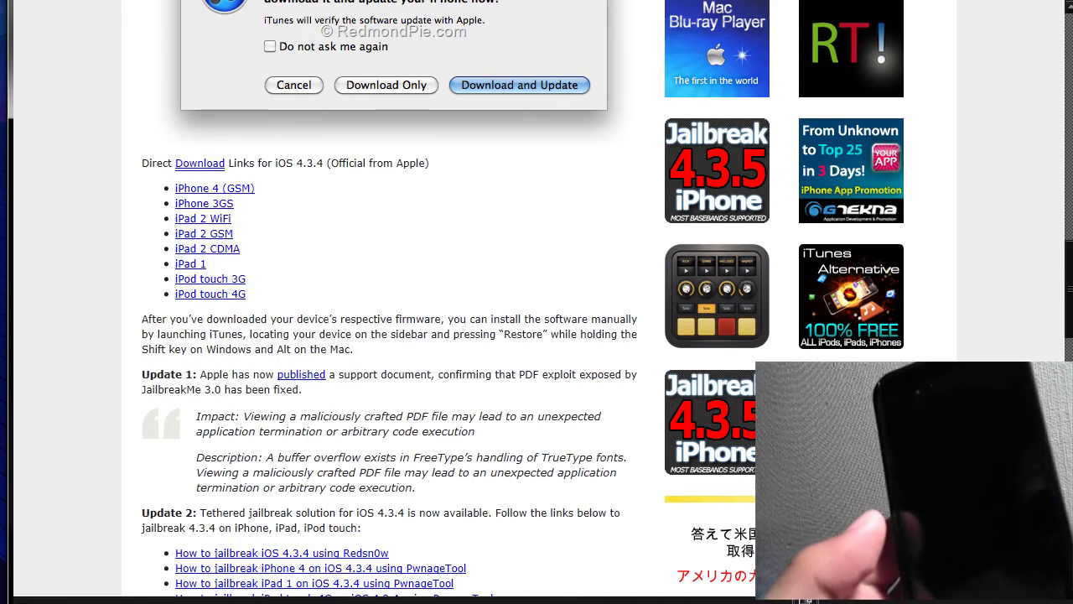
left_click(203, 184)
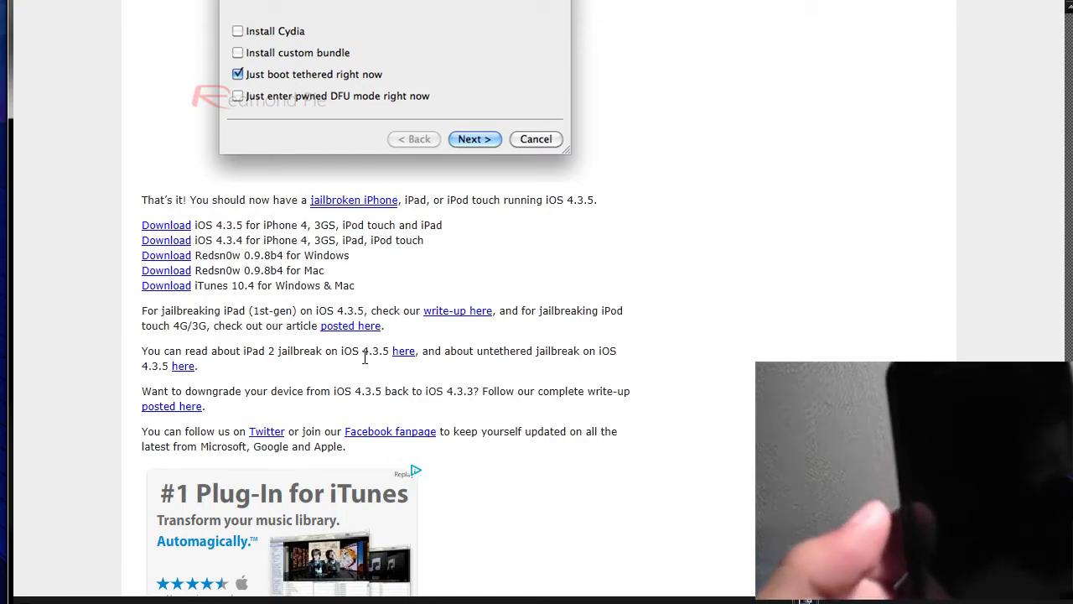
scroll(491, 379, "up", 7)
scroll(747, 359, "down", 6)
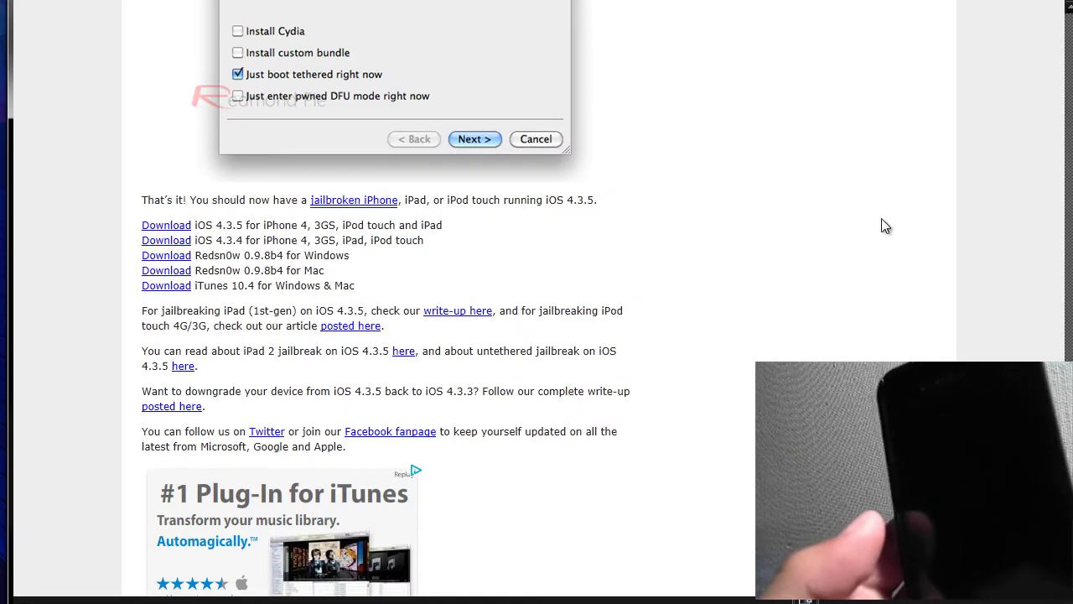
Bring redsn0w forward, move its window left, and place the IPSW file beside the redsn0w folder
key("alt+Tab")
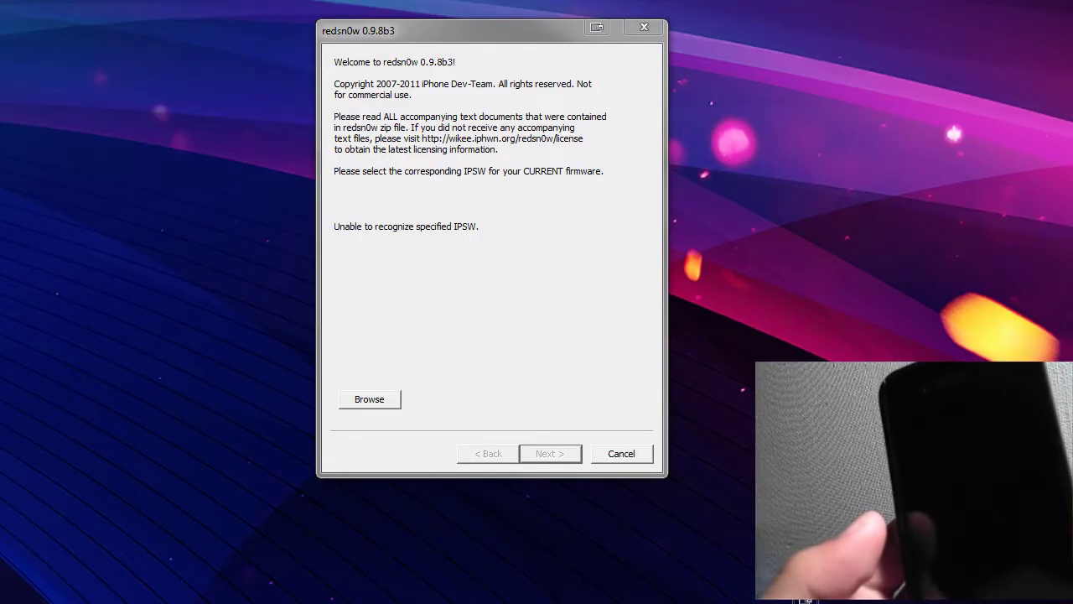
left_click_drag(516, 35, 288, 37)
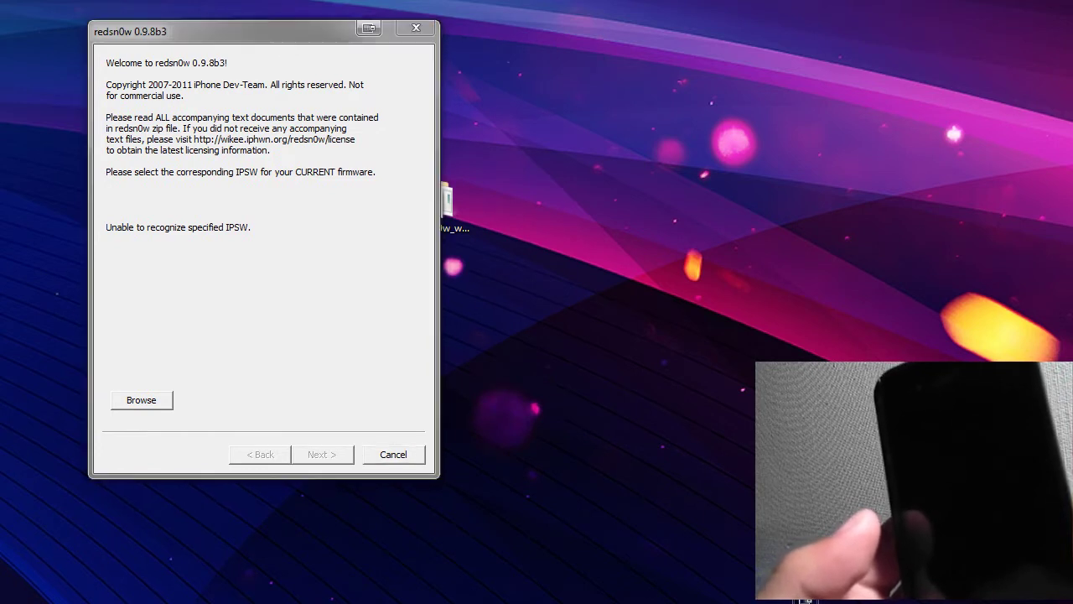
left_click_drag(556, 177, 587, 217)
left_click_drag(448, 201, 567, 111)
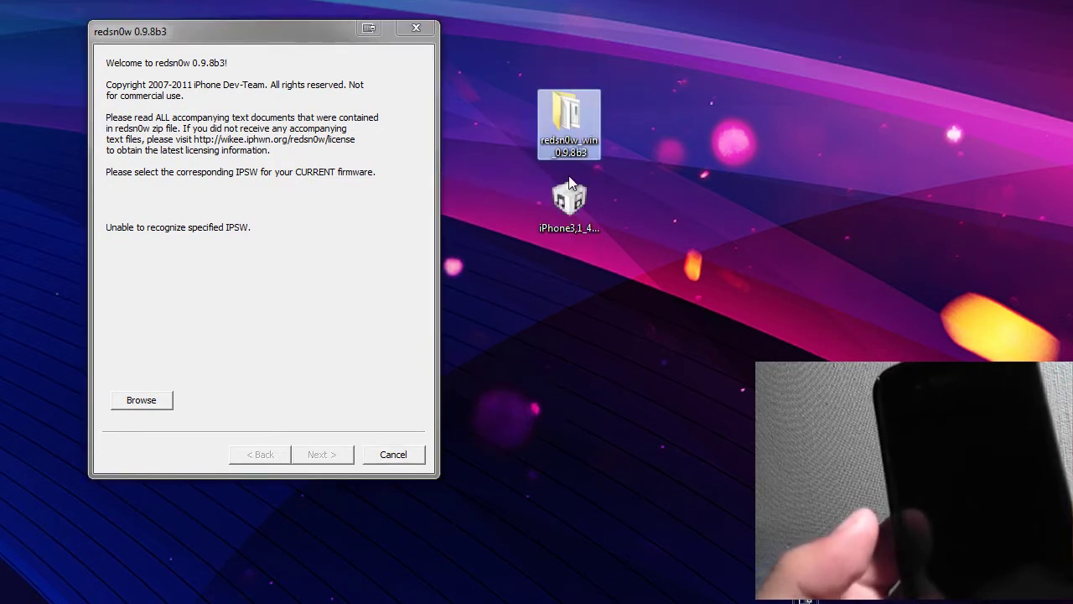
left_click_drag(570, 205, 686, 115)
Deselect the desktop icons and open redsn0w's Browse for IPSW file picker
left_click(634, 264)
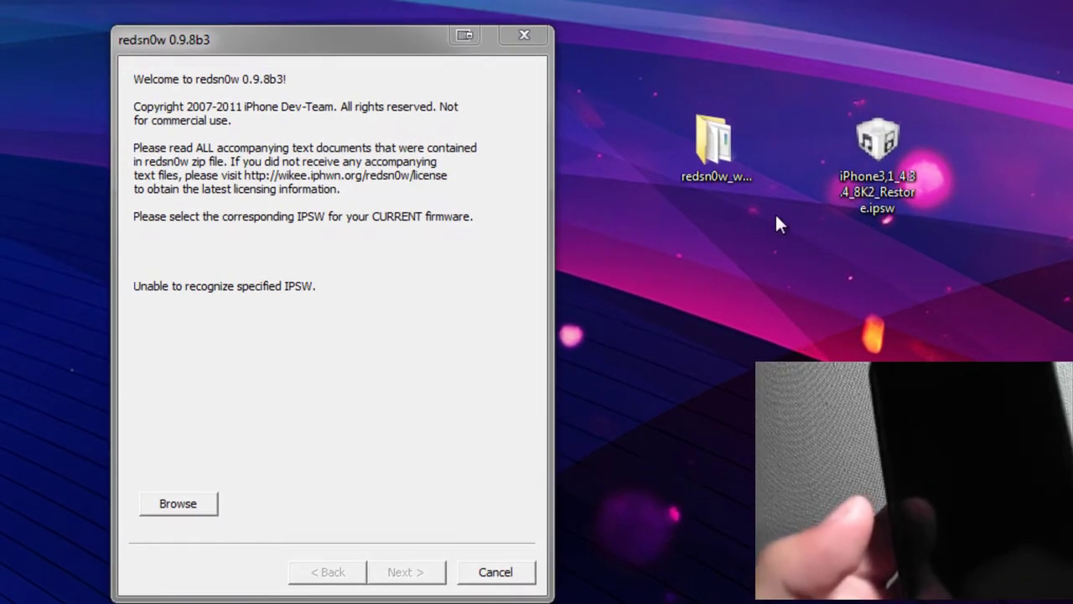
left_click(706, 159)
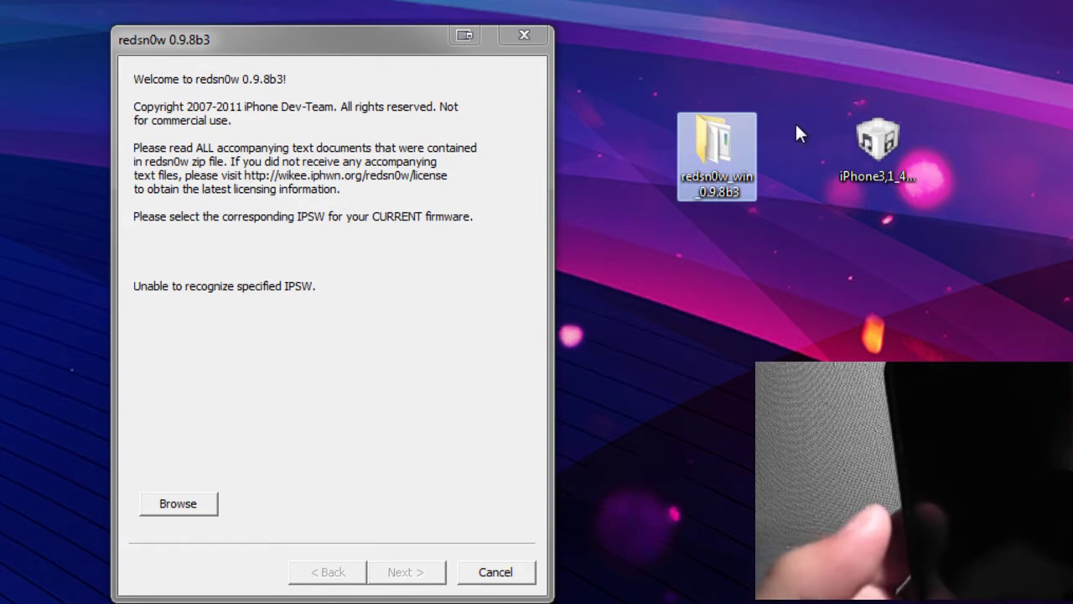
left_click(192, 514)
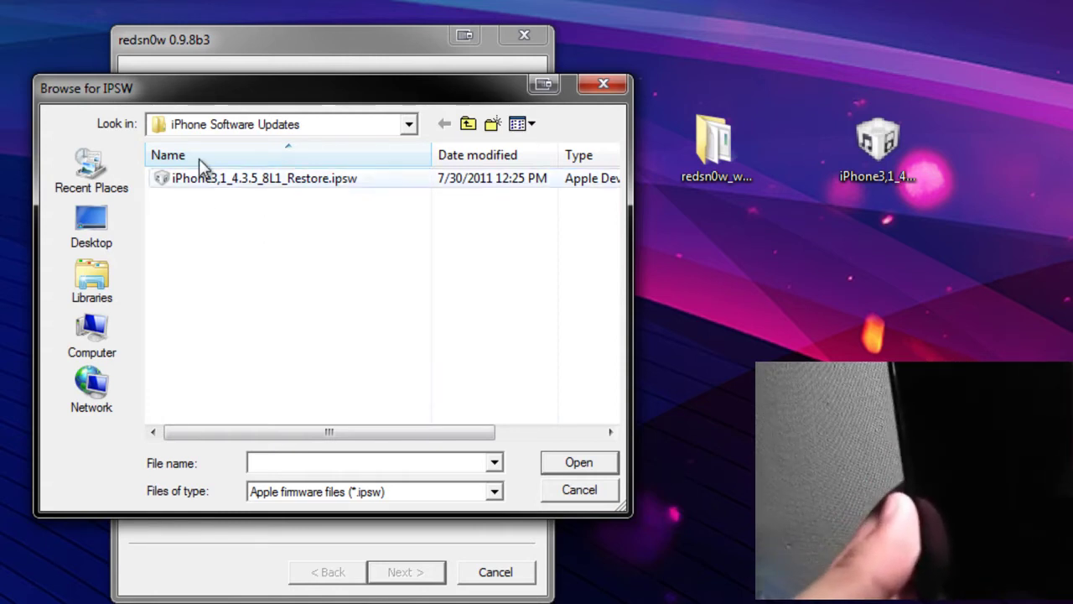
Look through the drives from iPhone Software Updates, then cancel the file picker
left_click(189, 124)
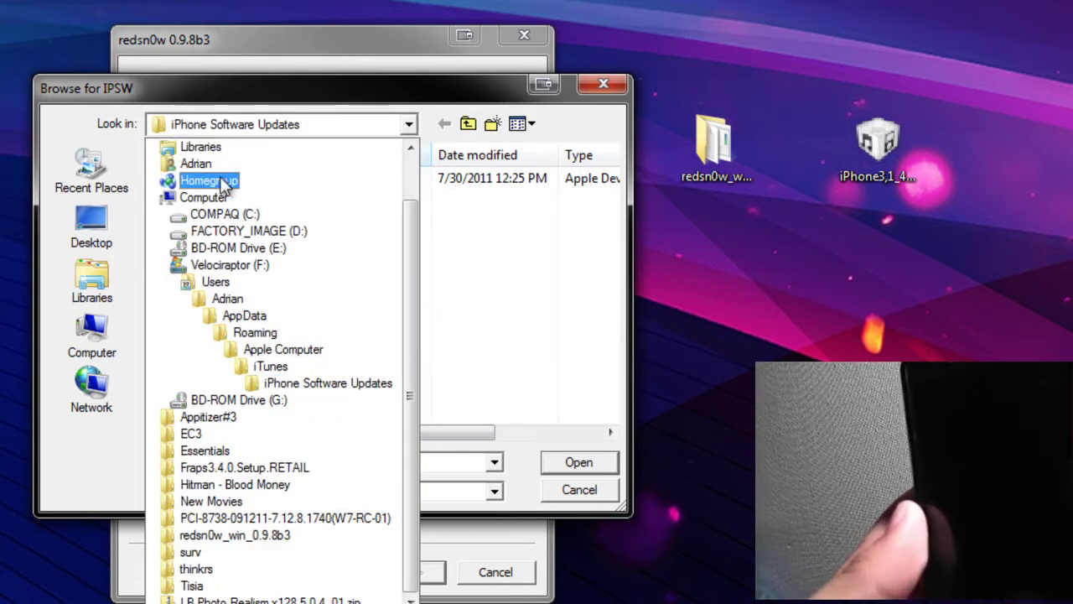
key("Up")
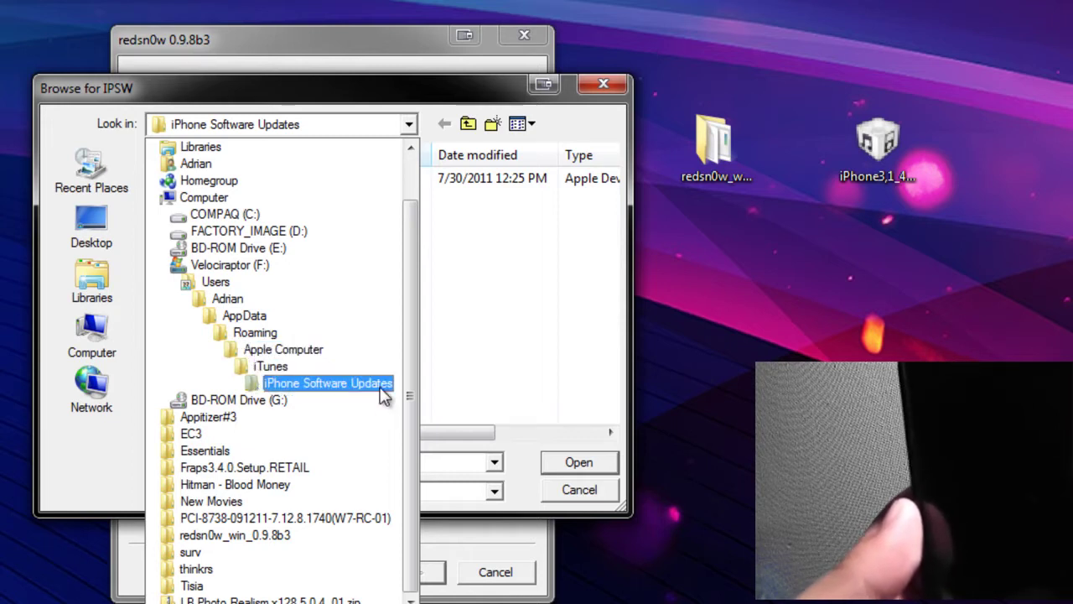
left_click(442, 360)
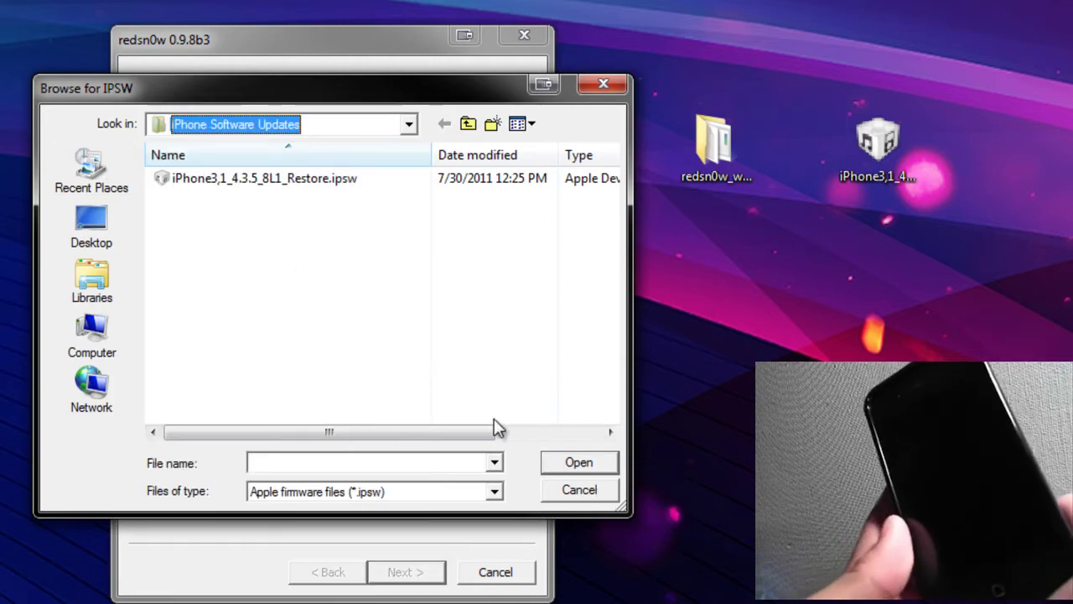
left_click(571, 490)
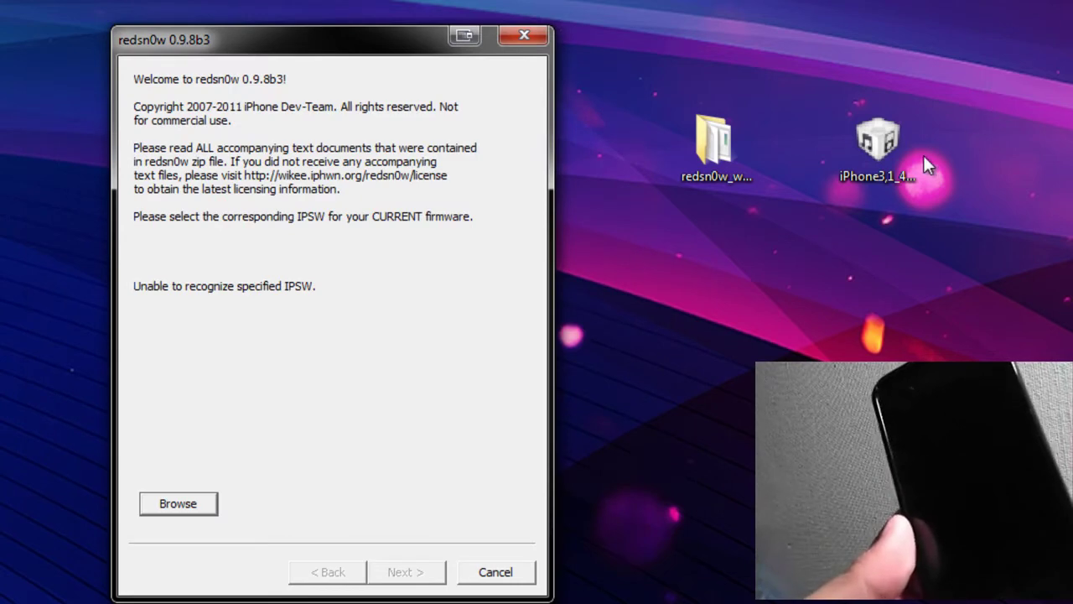
Load iPhone3,1_4.3.4_8K2 restore IPSW from the Desktop into redsn0w
left_click(201, 504)
left_click(105, 237)
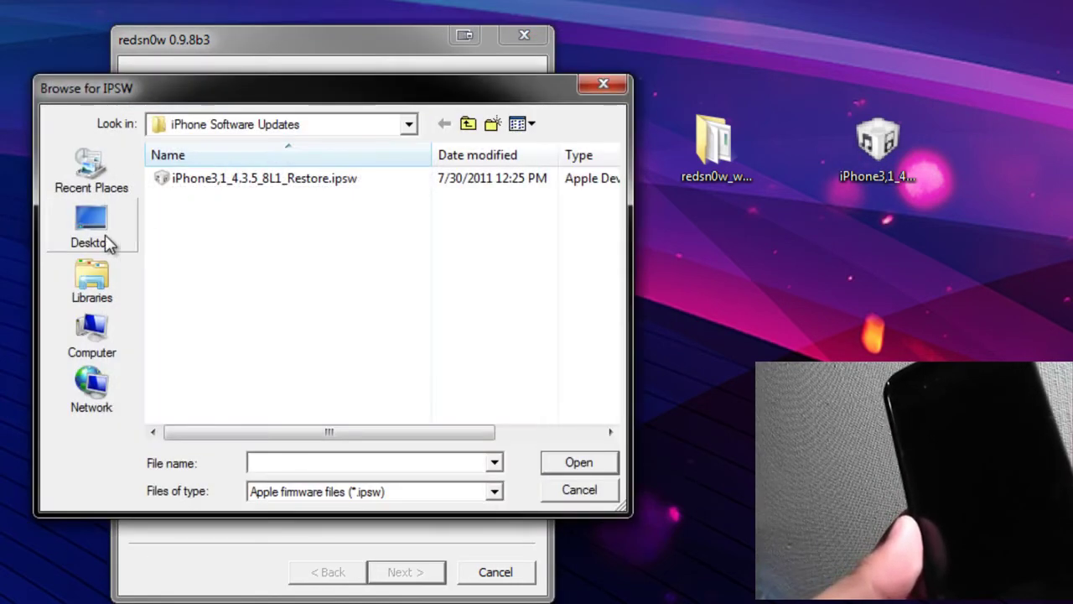
scroll(579, 290, "down", 5)
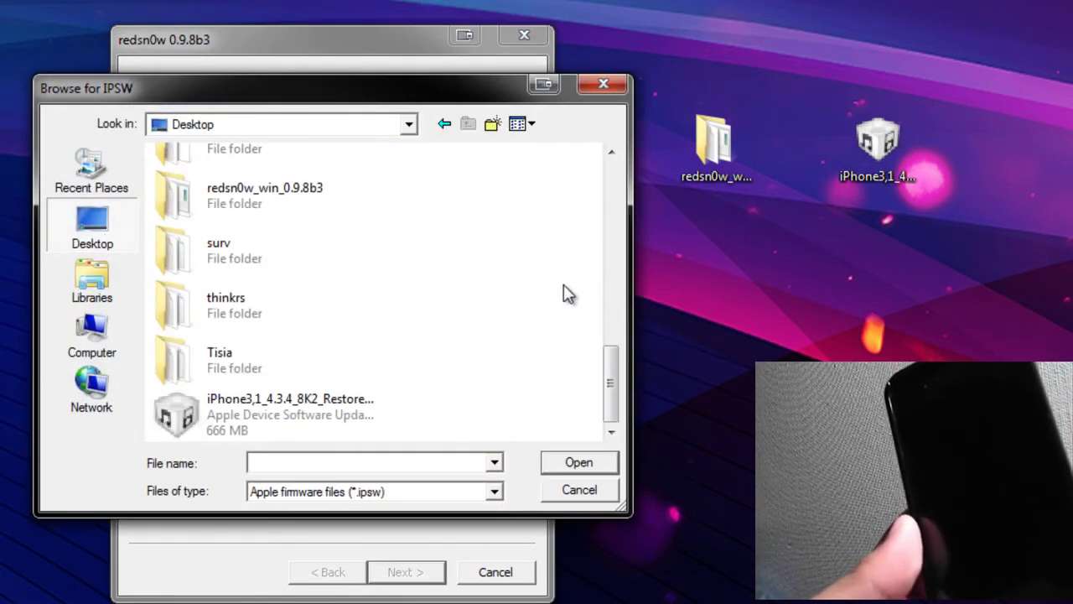
double_click(216, 420)
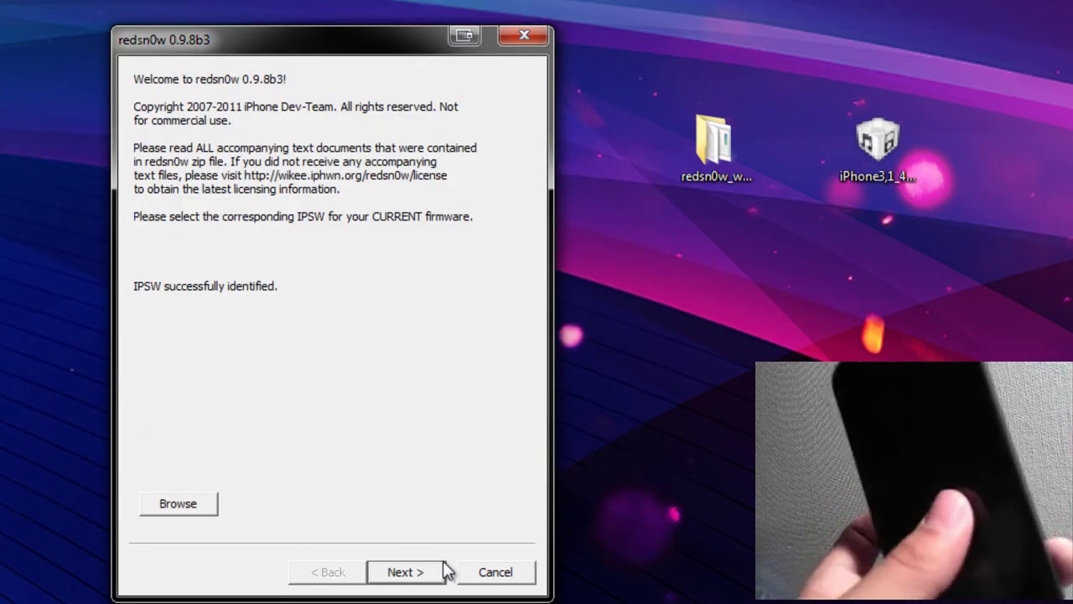
Continue past the identified firmware with Install Cydia left checked
left_click(438, 564)
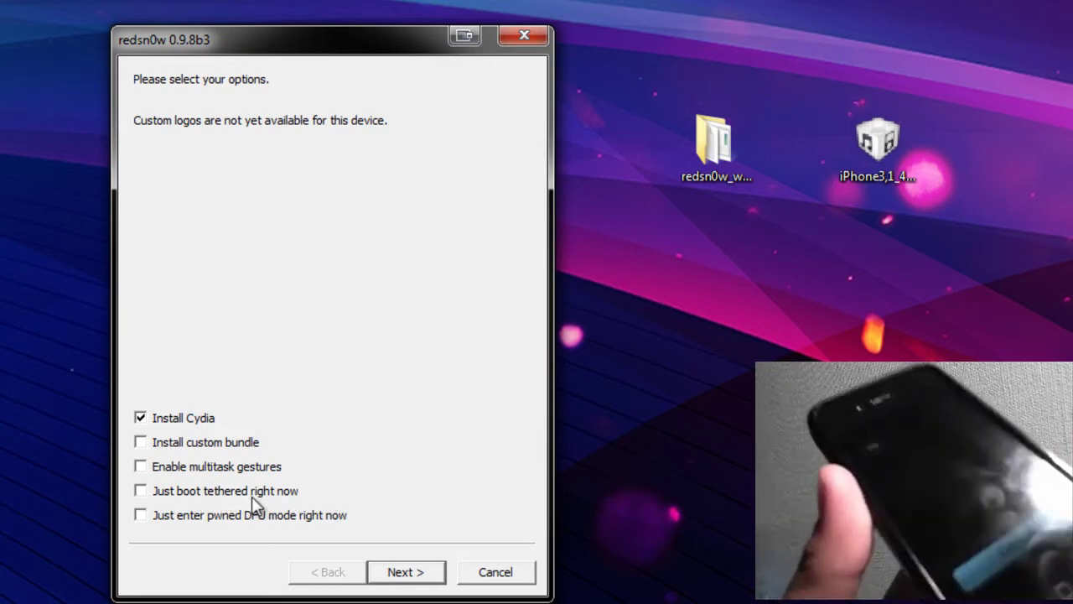
left_click(405, 577)
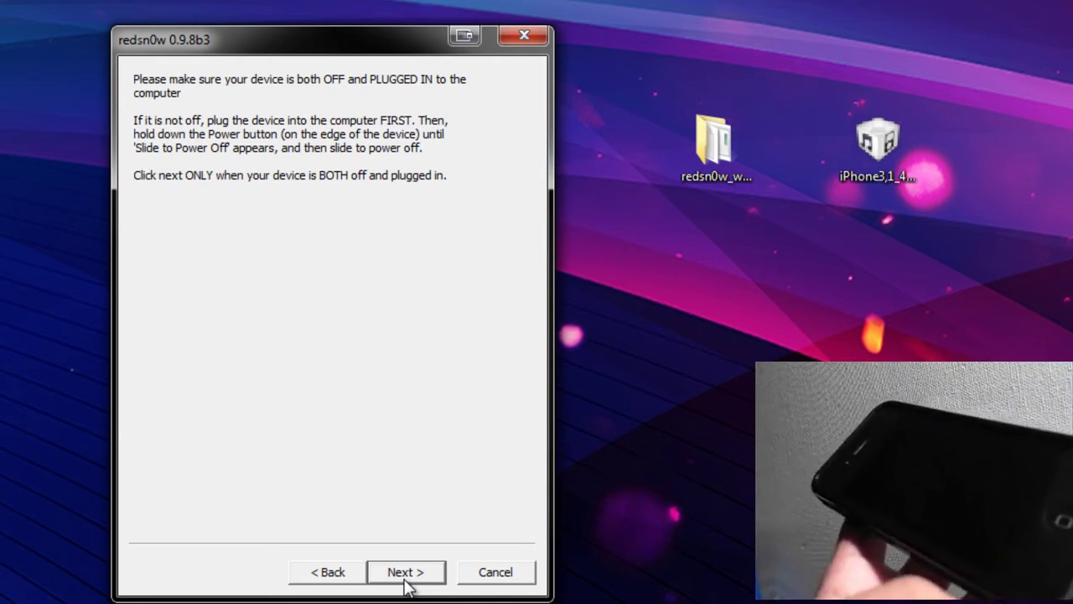
Confirm the iPhone is off and plugged in, then put it into DFU mode
left_click(405, 577)
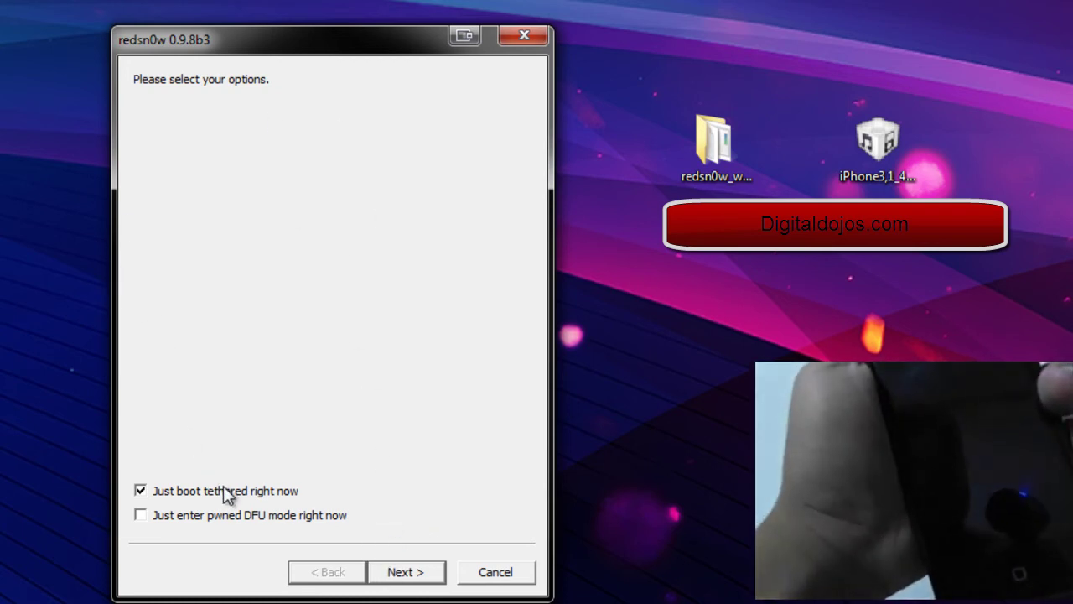
Continue with the tethered boot and confirm the iPhone is off and plugged in
left_click(395, 572)
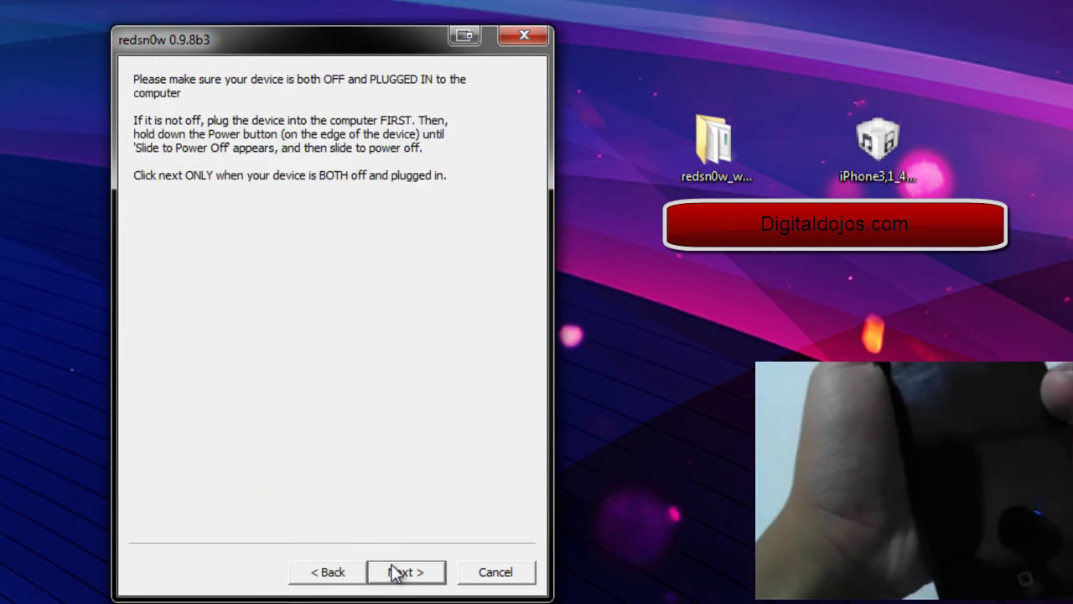
left_click(395, 572)
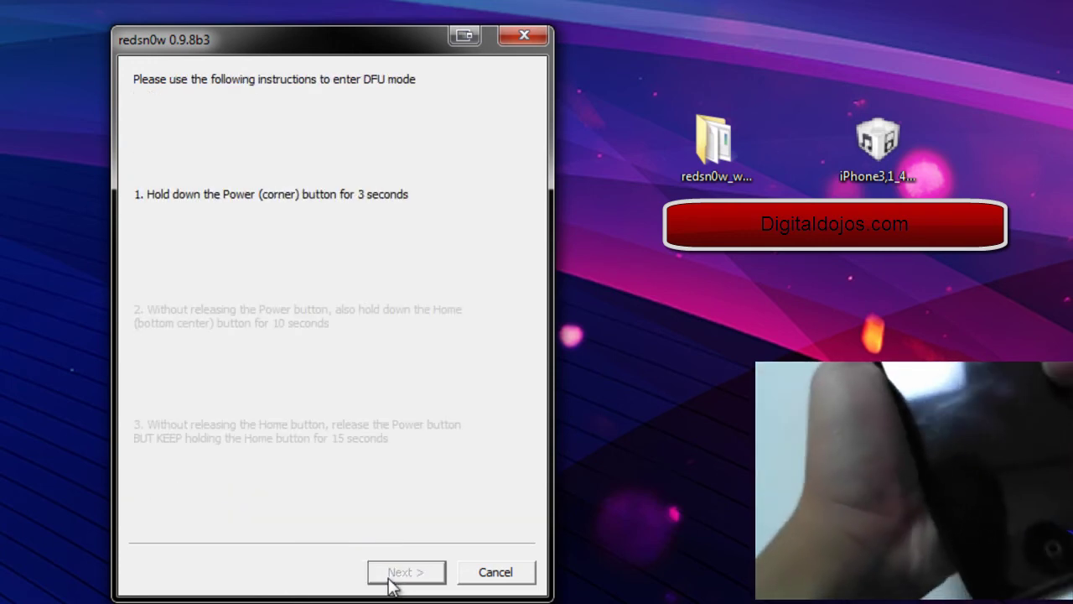